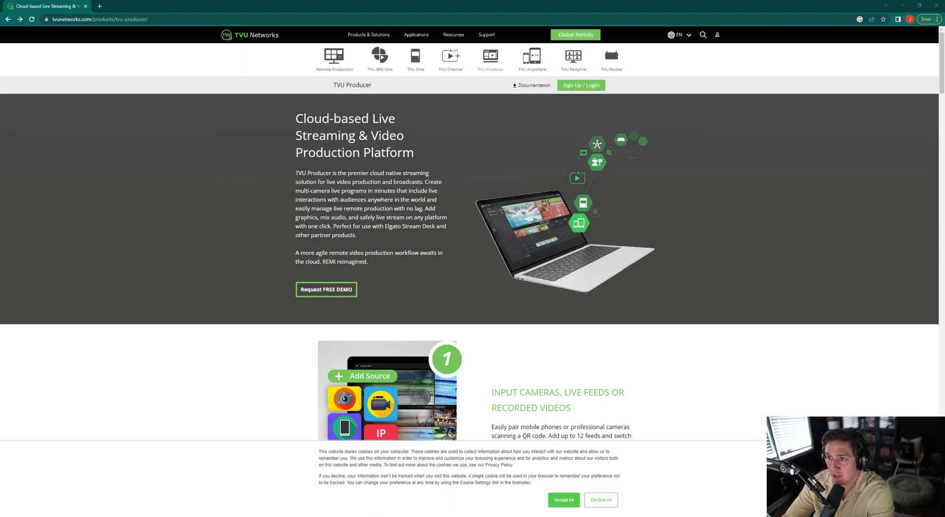
Show the Sign In cloud-service list from the user icon on the TVU Producer product page.
click(717, 35)
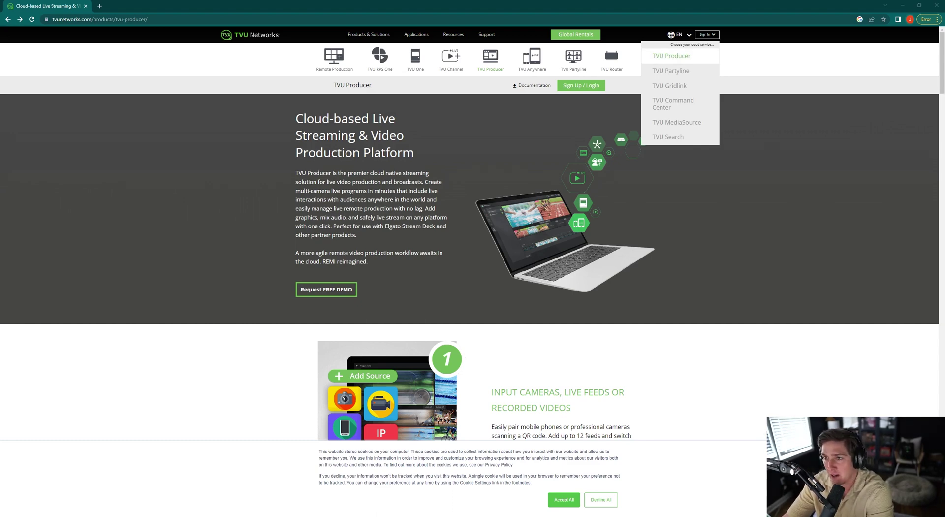
Choose TVU Producer as the cloud service to sign in to.
click(679, 56)
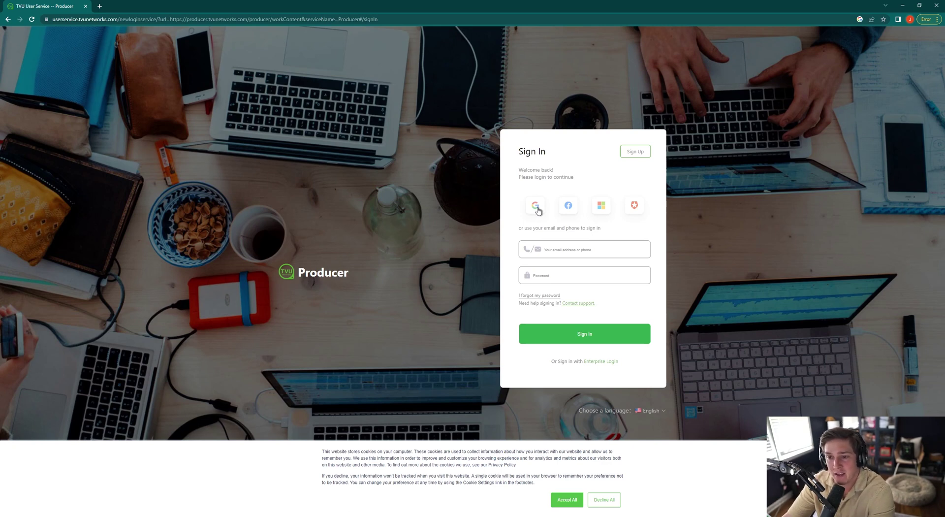
Sign in to TVU Producer with a Google account.
click(536, 209)
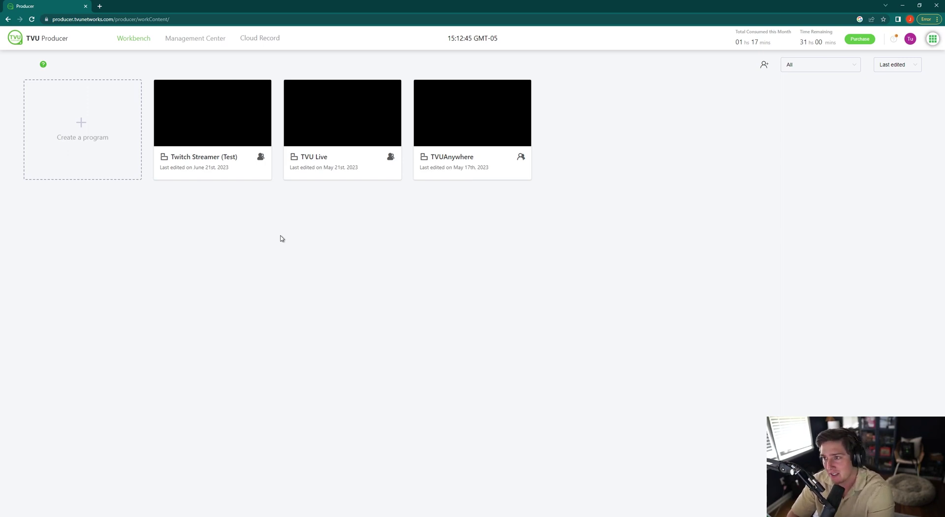
Create a new program named 'TVU Podcast With Josh'.
click(91, 136)
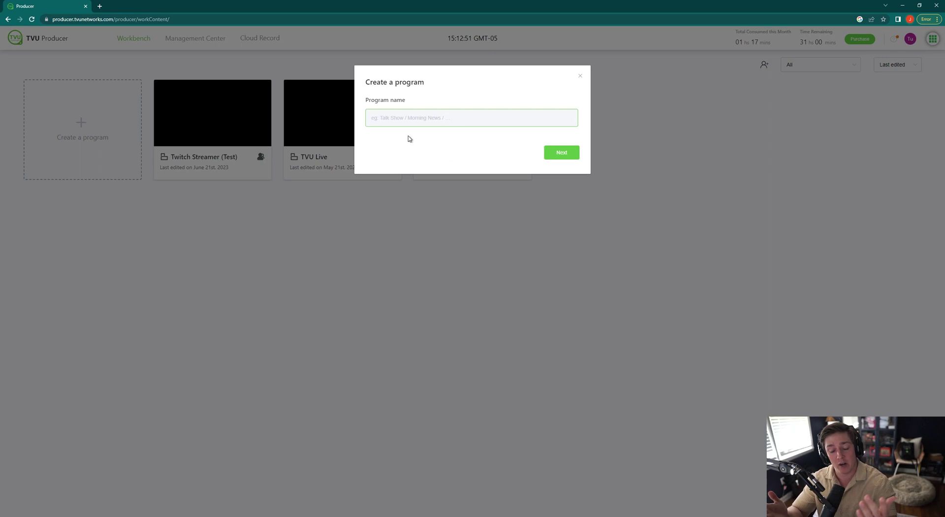
text(TVU)
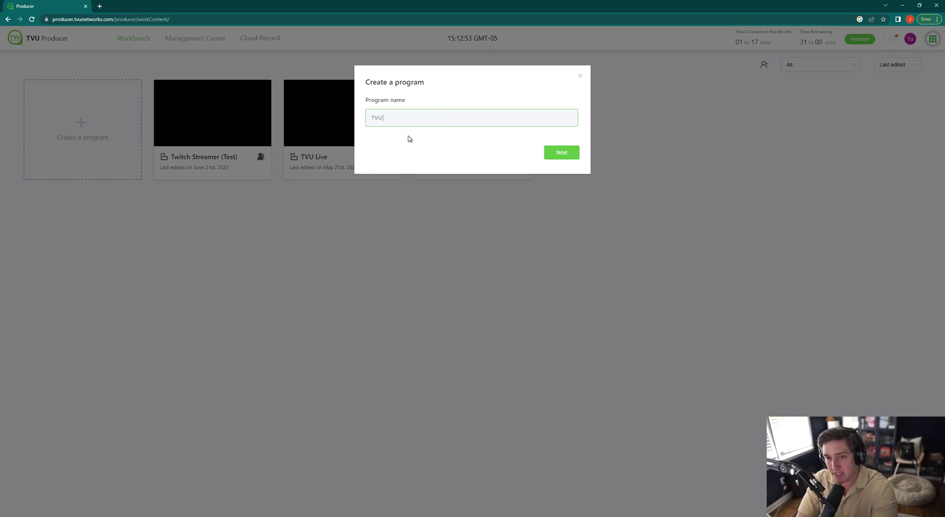
text( Podcast )
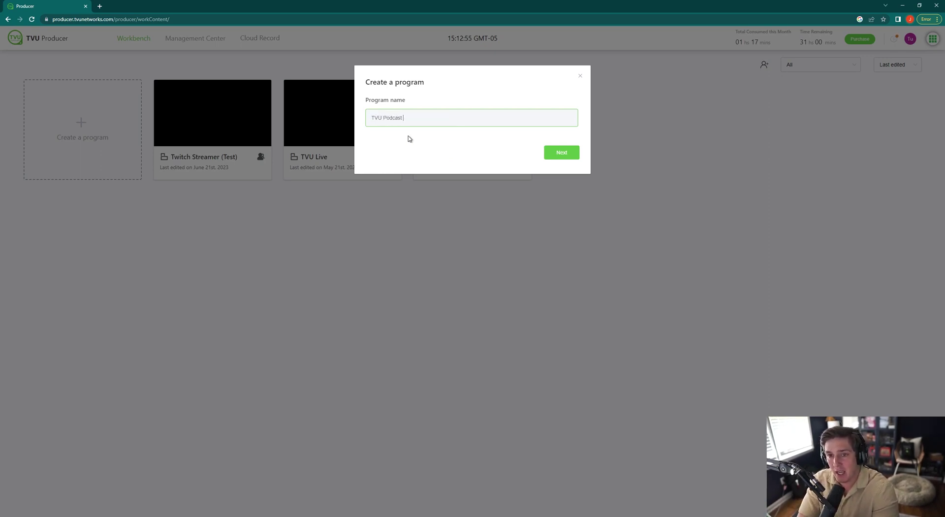
text(With Josh)
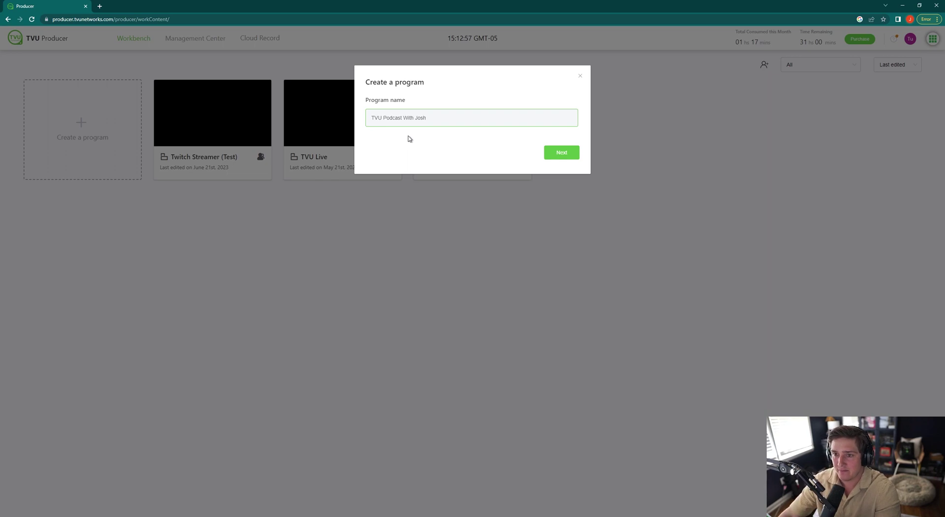
Continue to the program's Settings, with format 1080P60 and 2 audio channels.
click(562, 153)
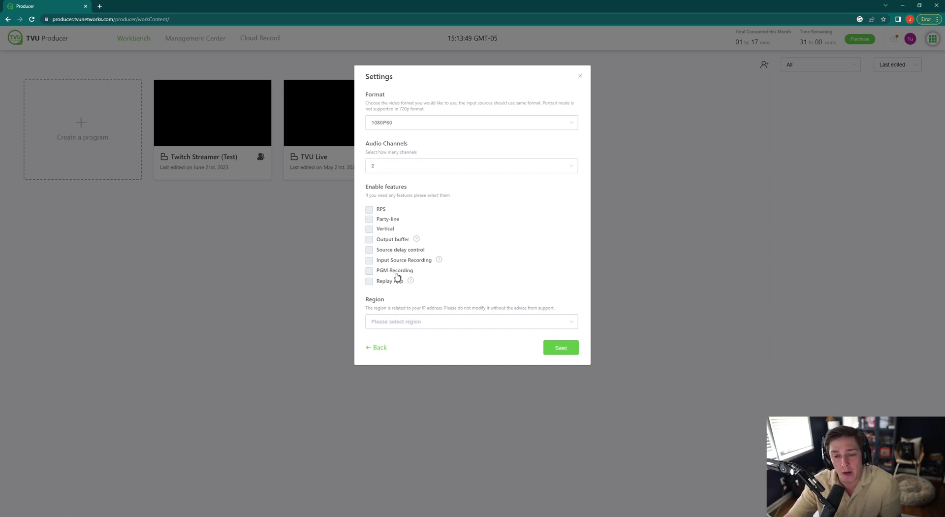
Turn on Input Source Recording and add Sources 2, 3 and 4 alongside Source 1.
click(370, 261)
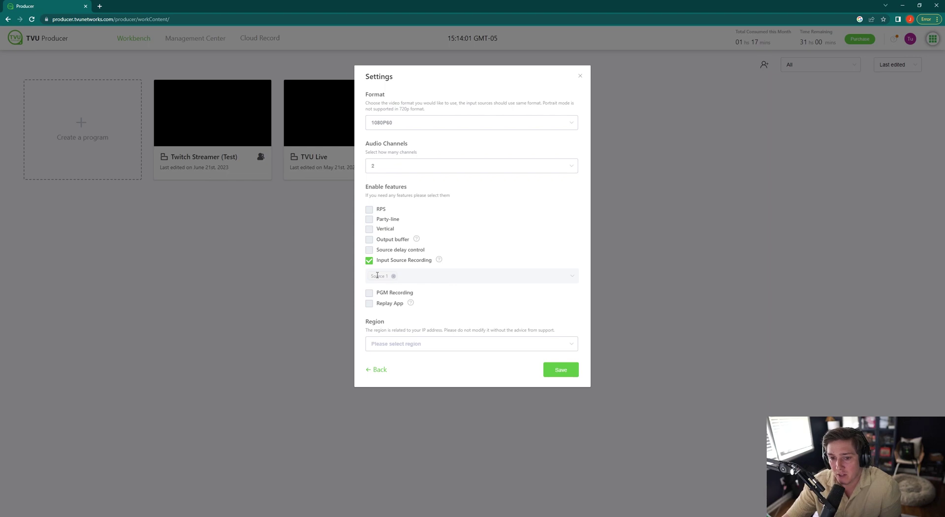
click(434, 277)
click(402, 310)
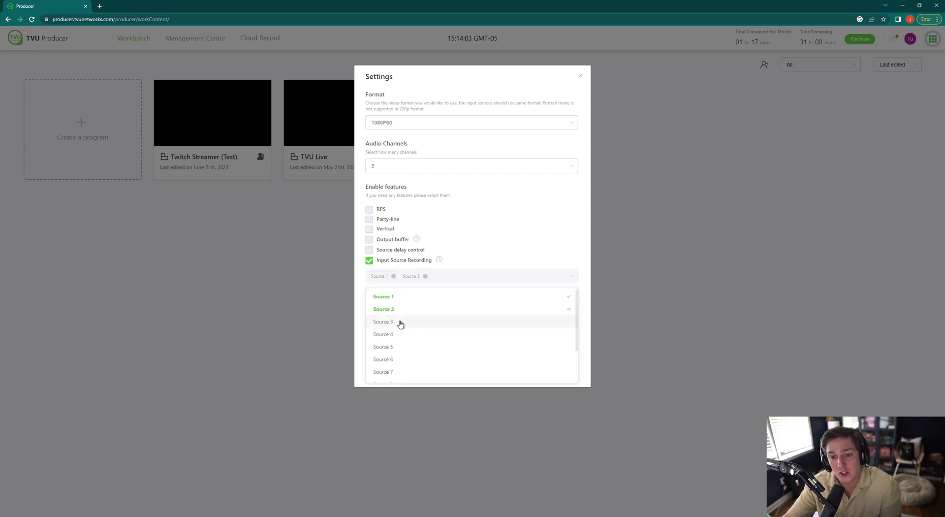
click(400, 322)
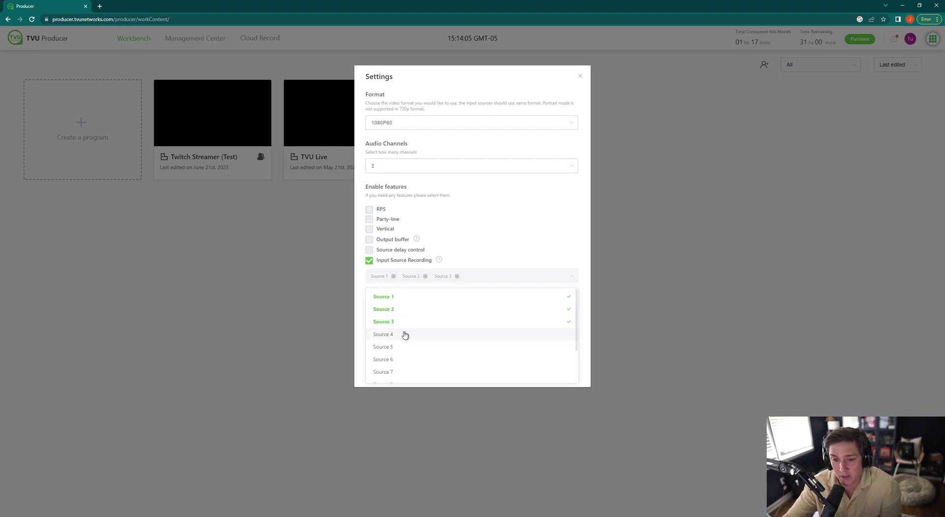
click(403, 334)
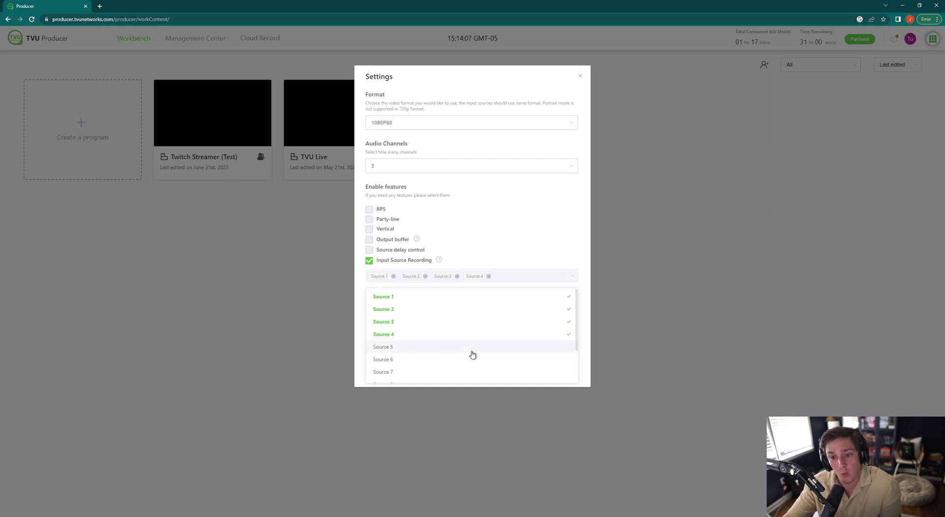
scroll(479, 350, down, 2)
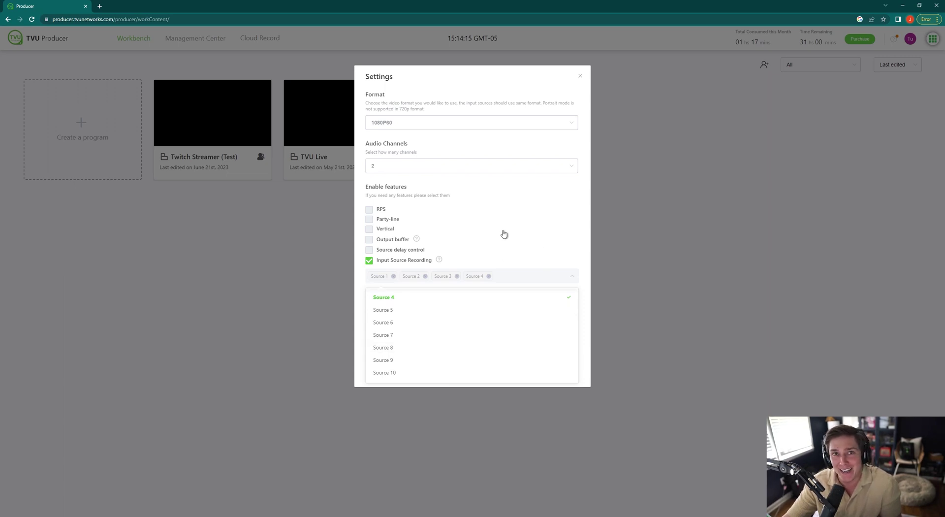
click(528, 240)
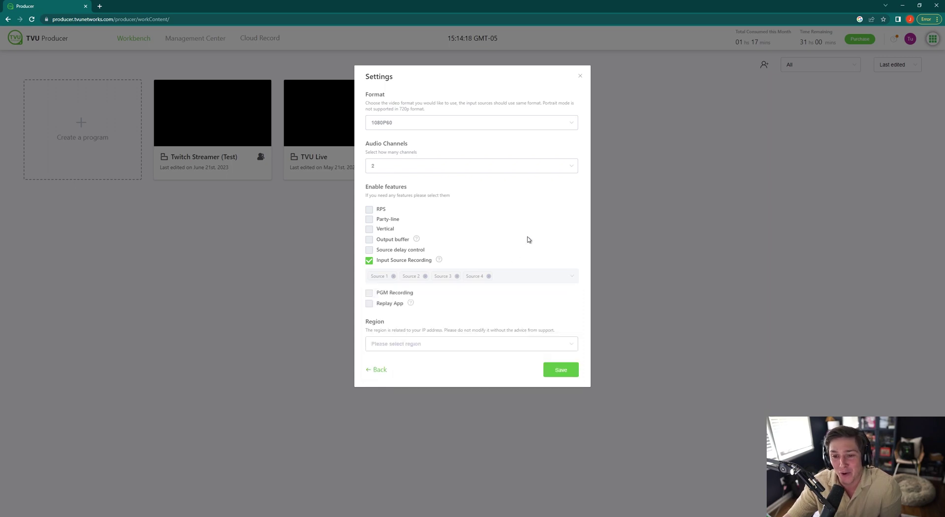
Enable PGM Recording, set the region to US East (N. Virginia), and save the program.
click(405, 296)
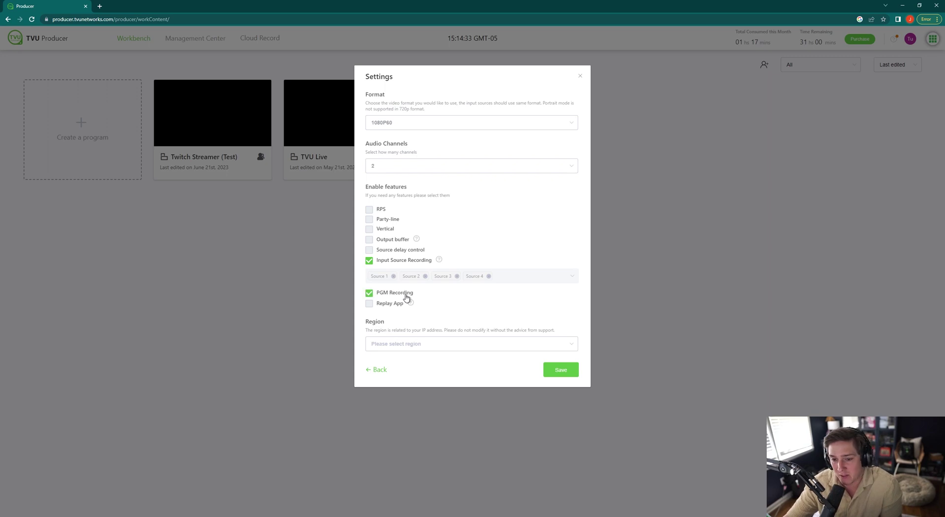
click(424, 347)
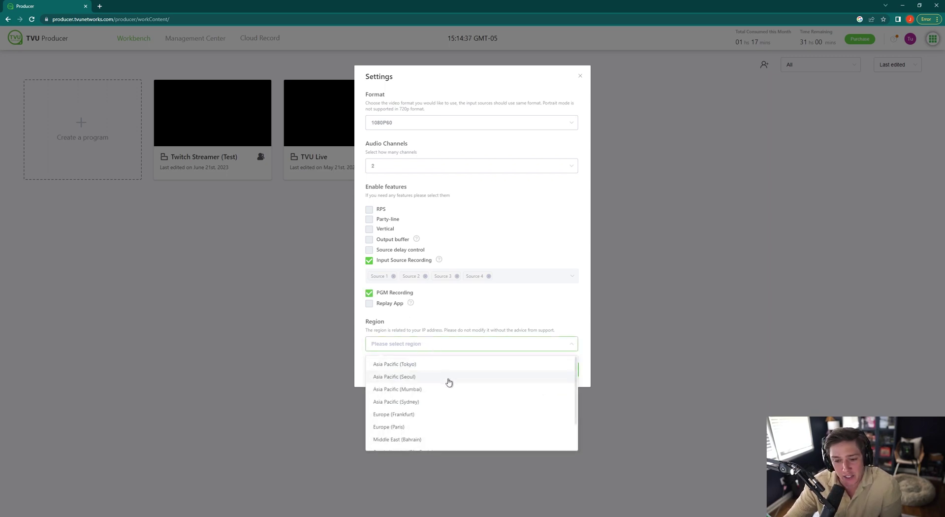
scroll(448, 380, down, 1)
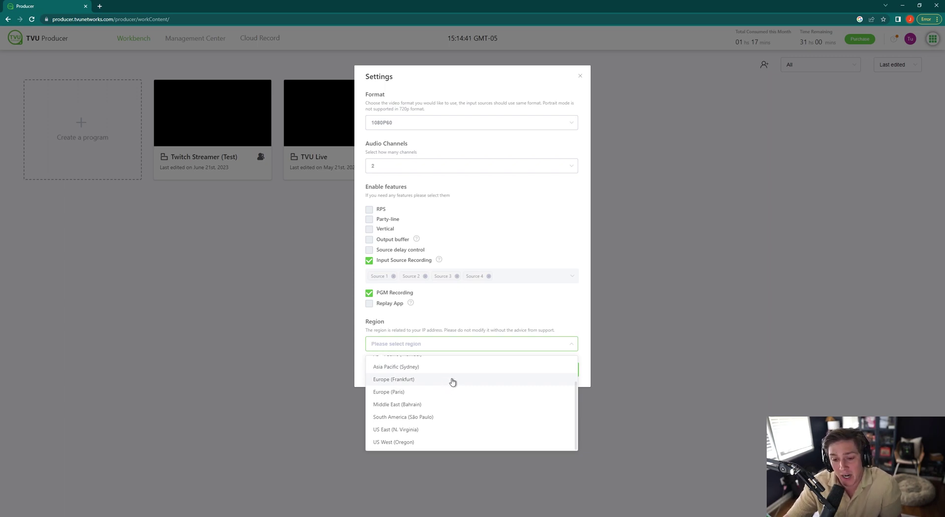
click(435, 430)
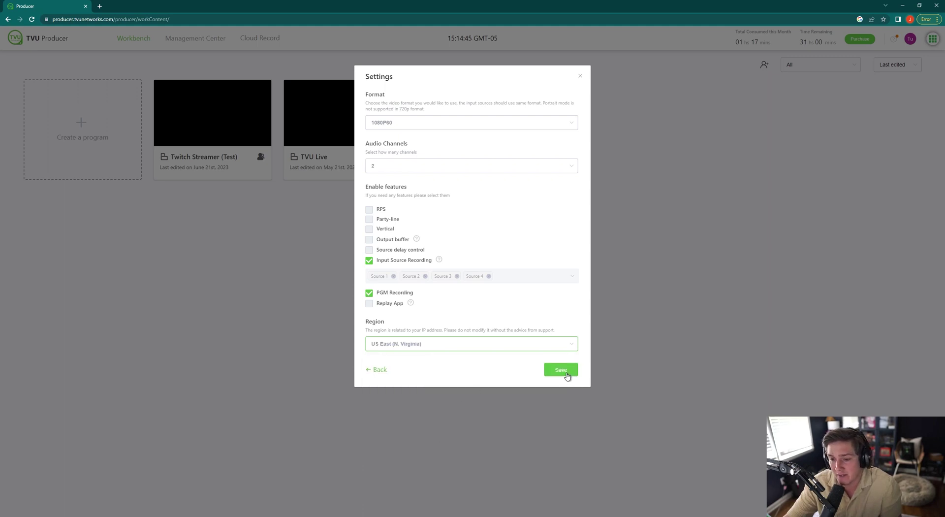
click(561, 370)
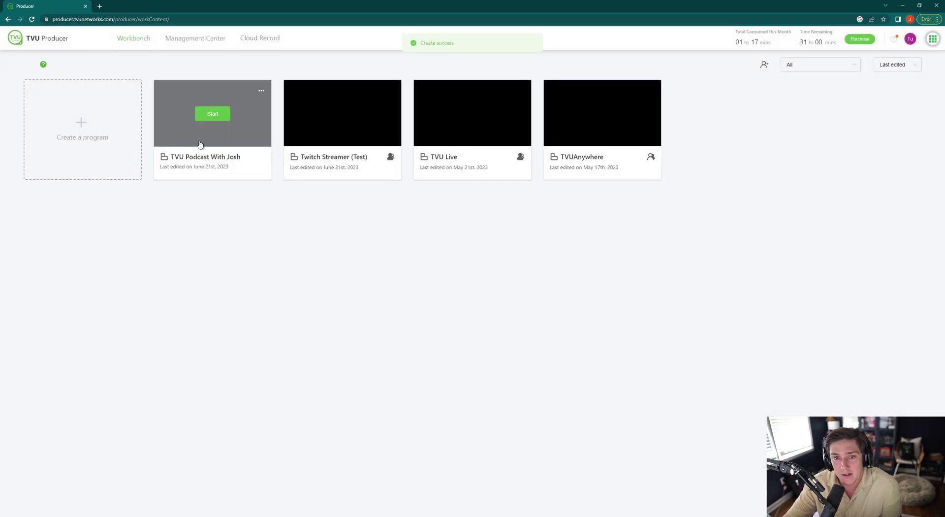
Start the TVU Podcast With Josh program and let its cloud studio load.
click(217, 115)
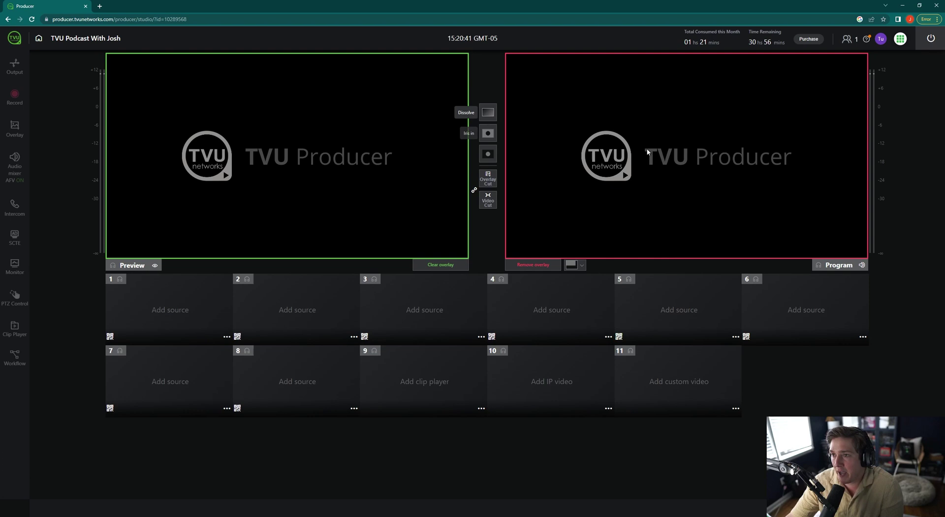
mouse_move(760, 43)
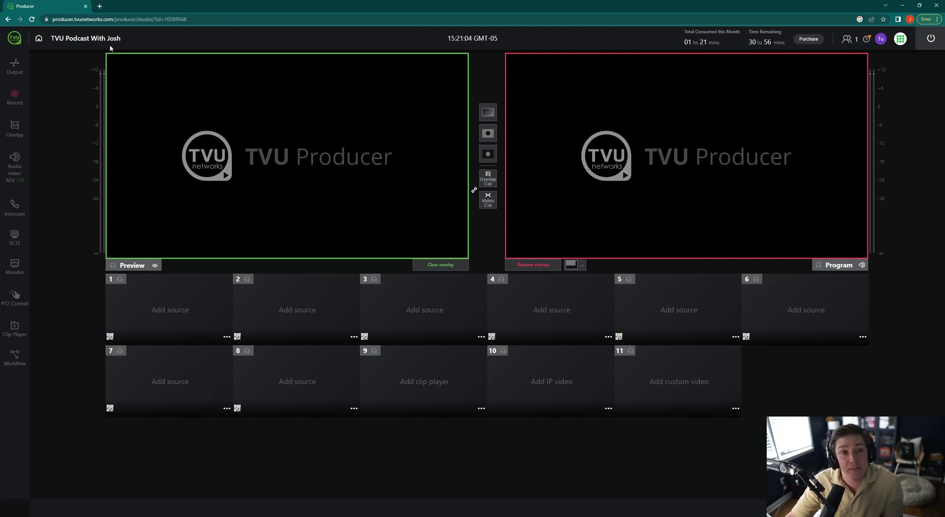
Swap the studio tab for a new tab and reload the TVU Producer workbench via 'tvu producer'.
click(100, 7)
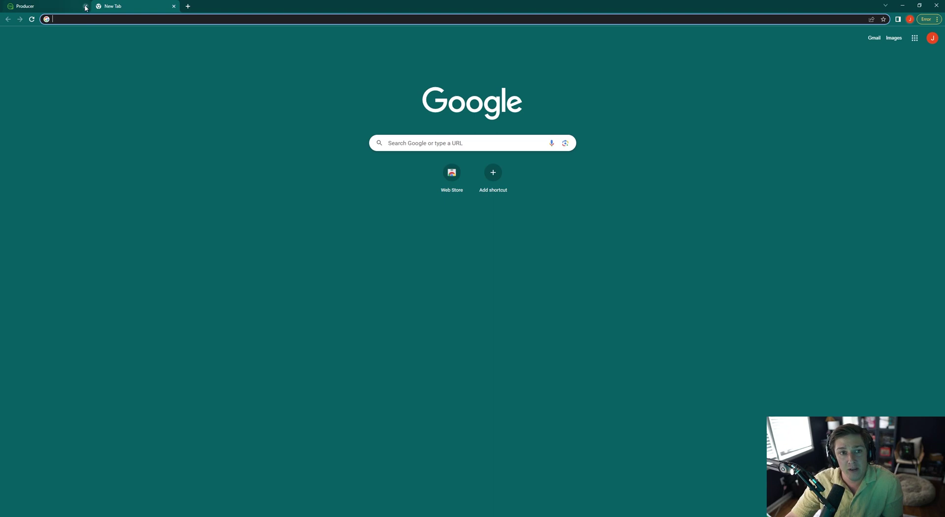
click(85, 6)
text(tv)
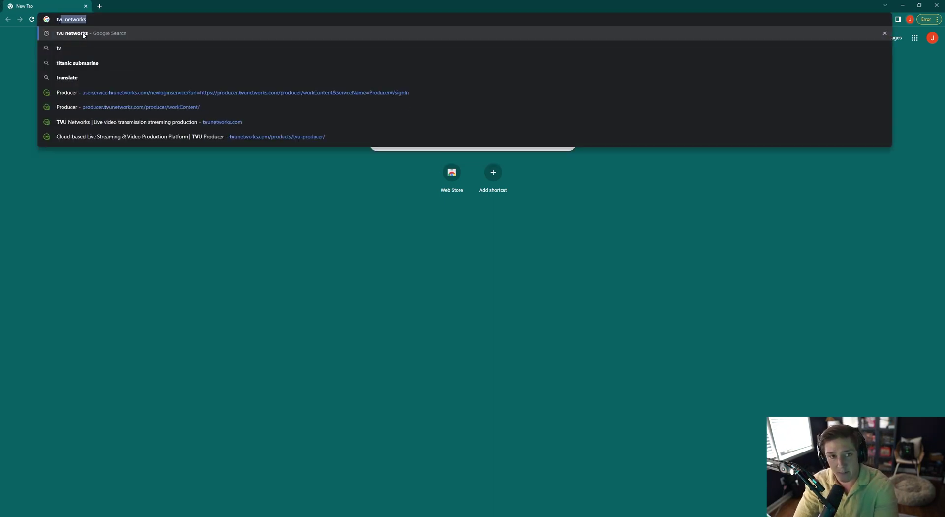
text(u)
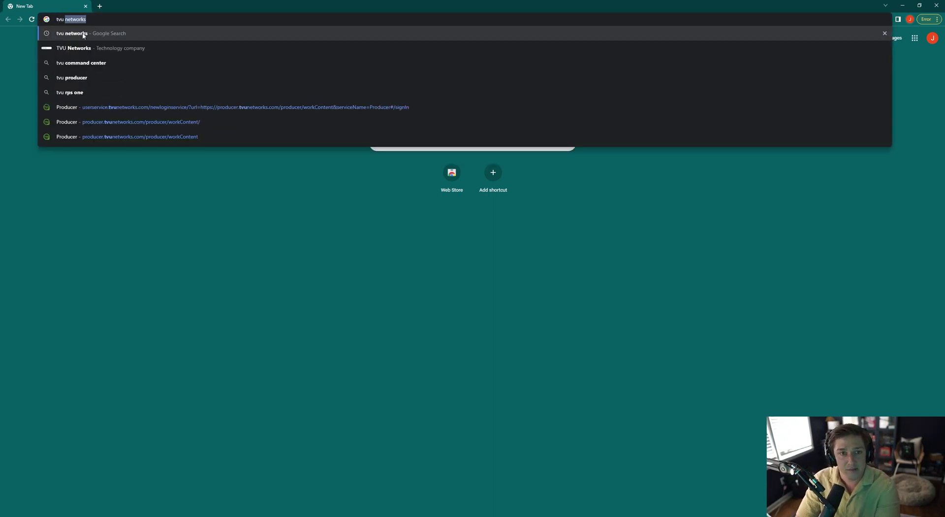
text( producer)
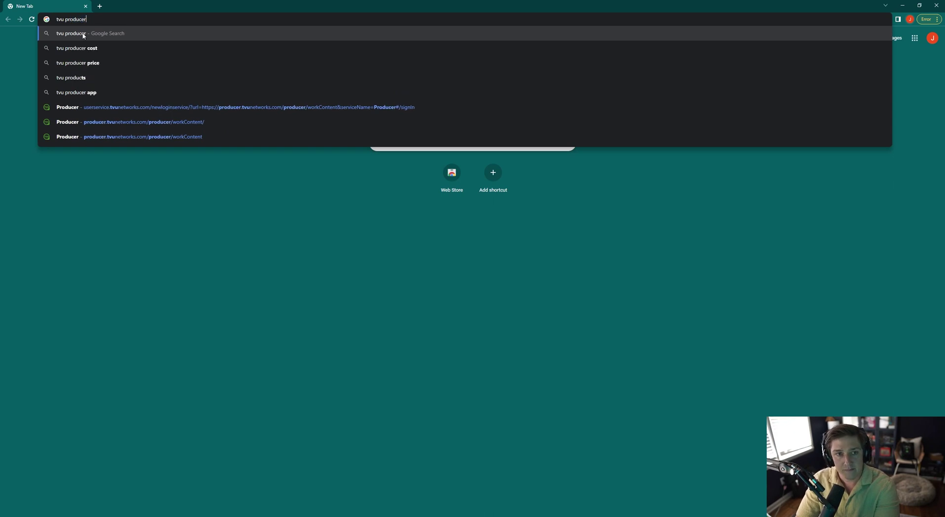
key(Down)
key(Down)
key(Down)
key(Down)
key(Down)
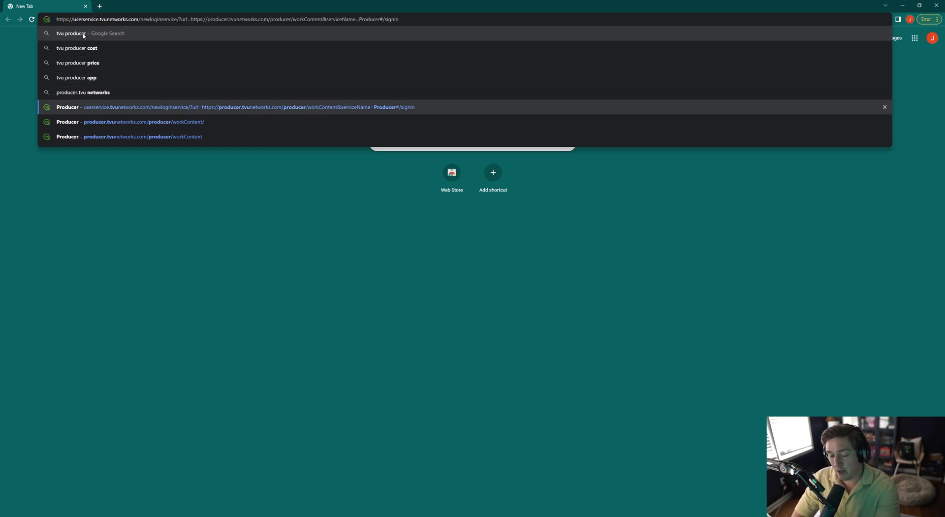
key(Return)
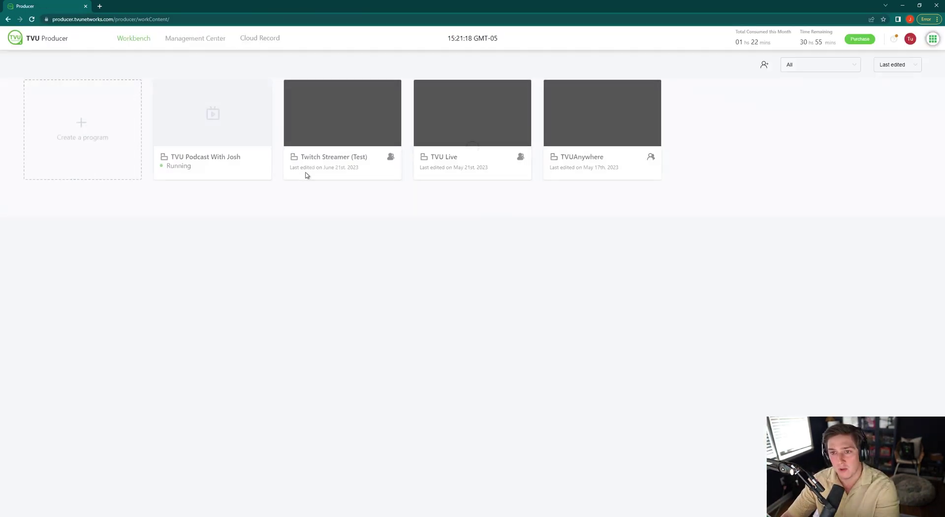
Enter the running TVU Podcast With Josh program's studio again.
mouse_move(189, 168)
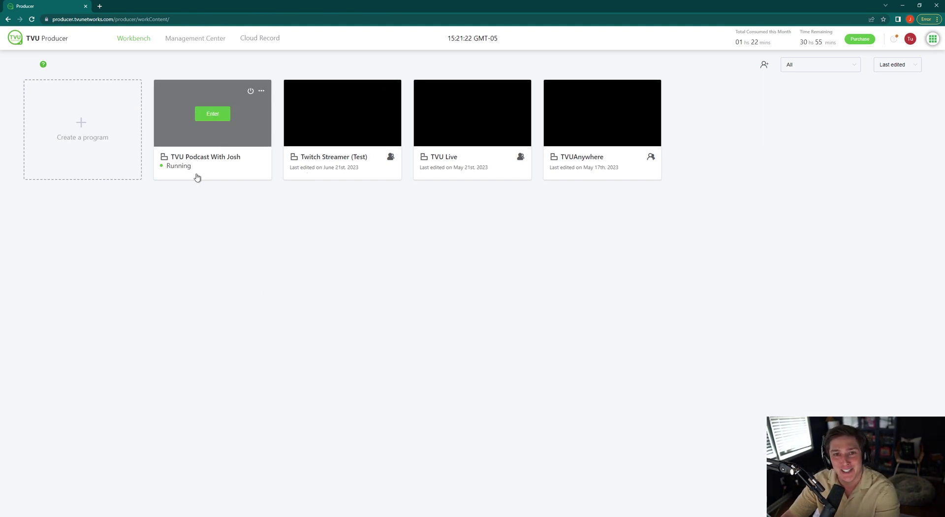
click(213, 115)
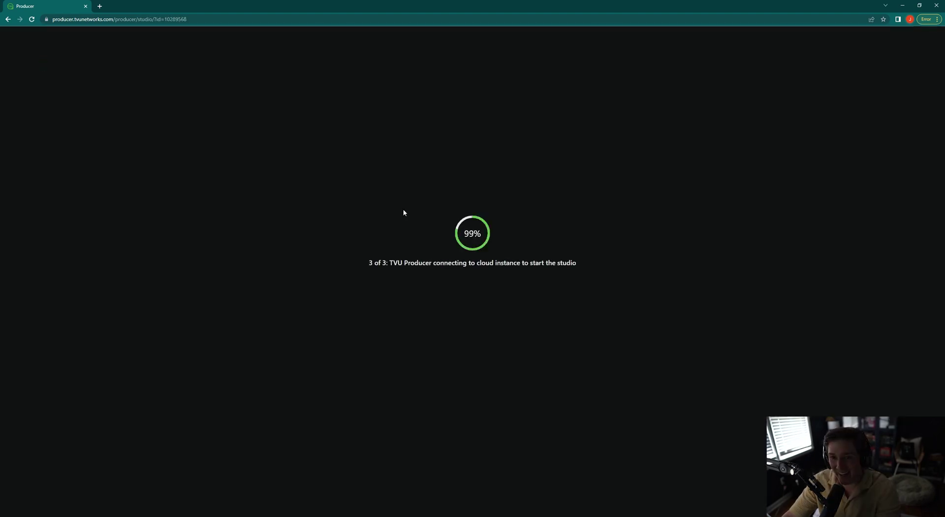